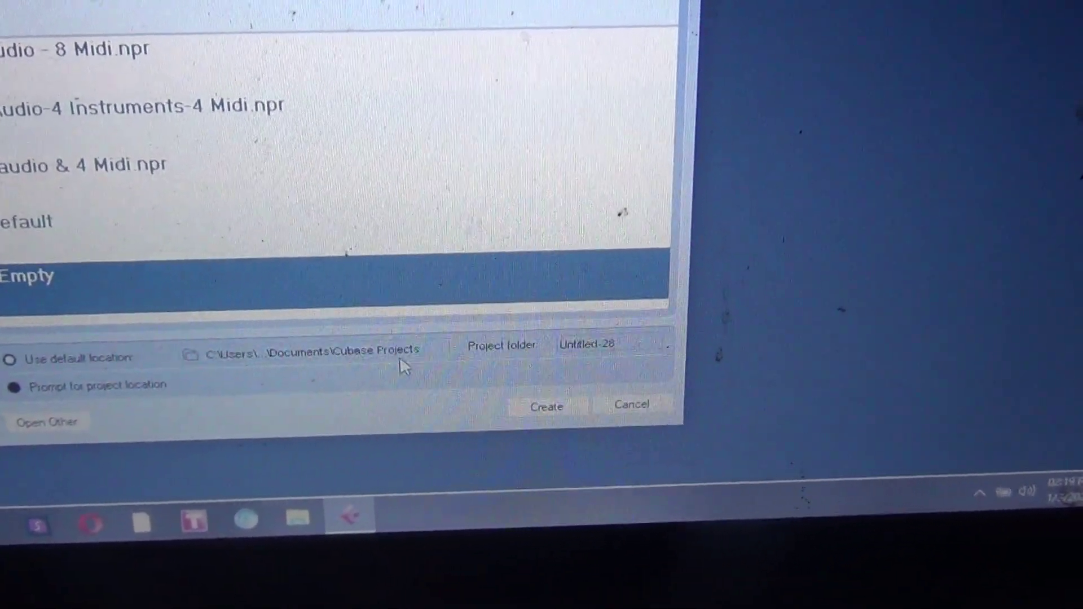
Create the new project from the Empty template.
{"action": "left_click", "coordinate": [540, 399]}
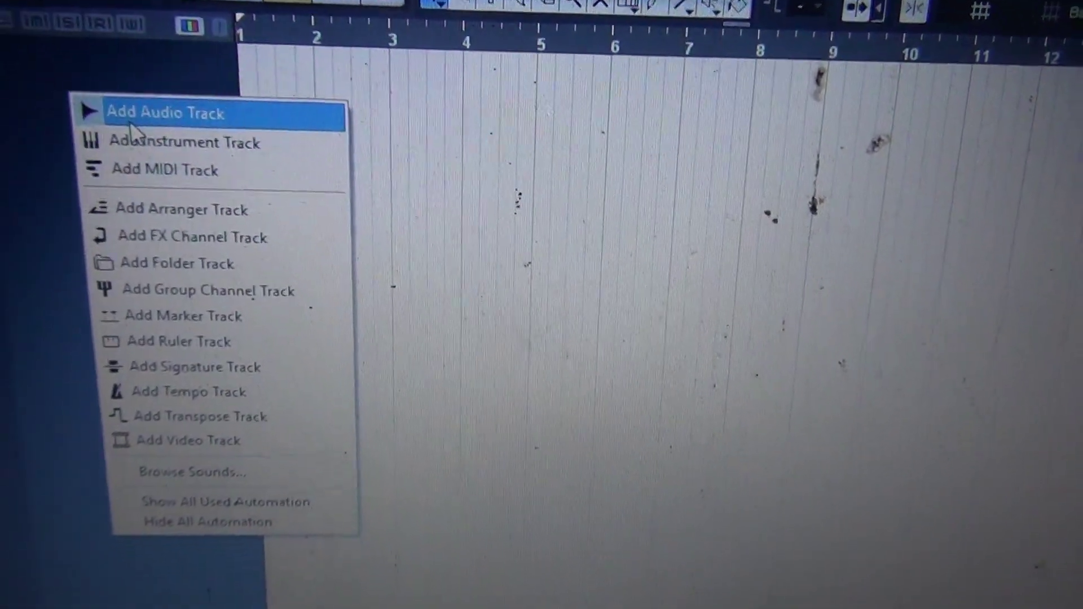
Begin adding mono audio tracks from the track list's context menu.
{"action": "left_click", "coordinate": [217, 76]}
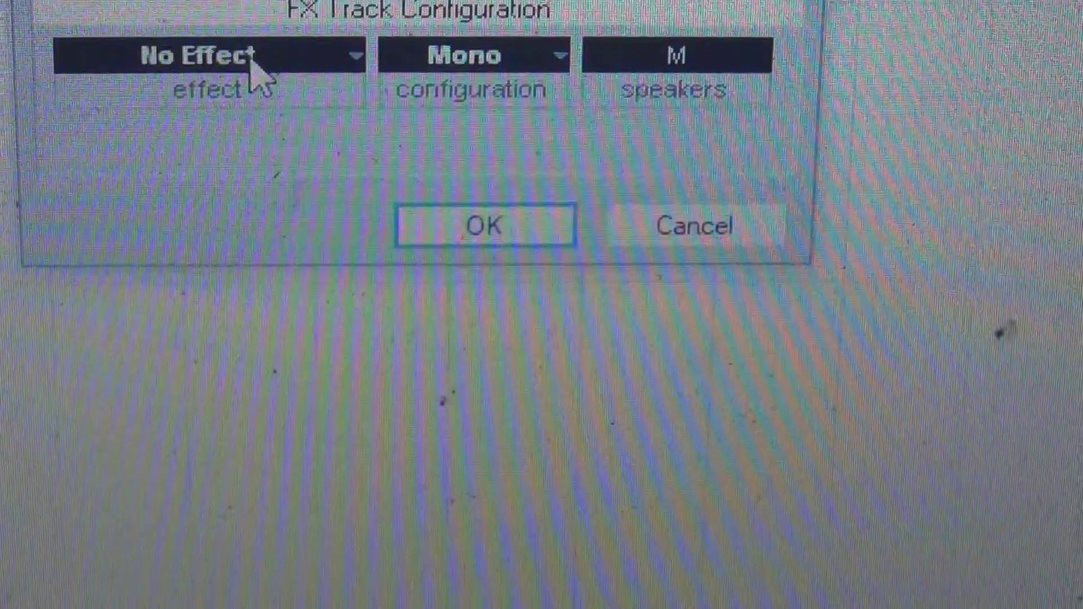
Load a SuperTap delay as the new FX channel's effect.
{"action": "left_click", "coordinate": [254, 64]}
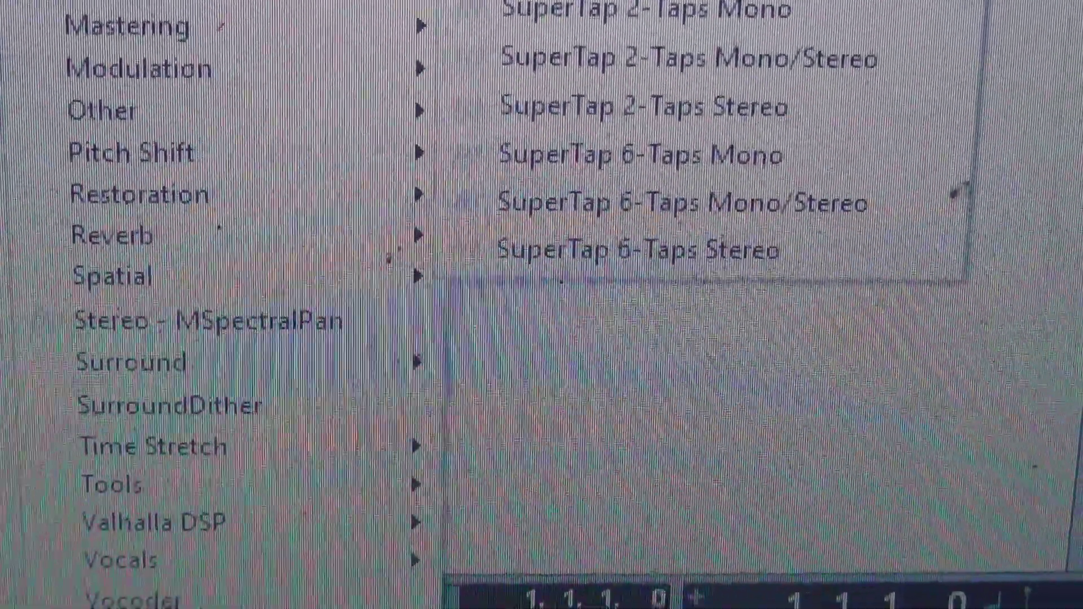
{"action": "left_click", "coordinate": [957, 199]}
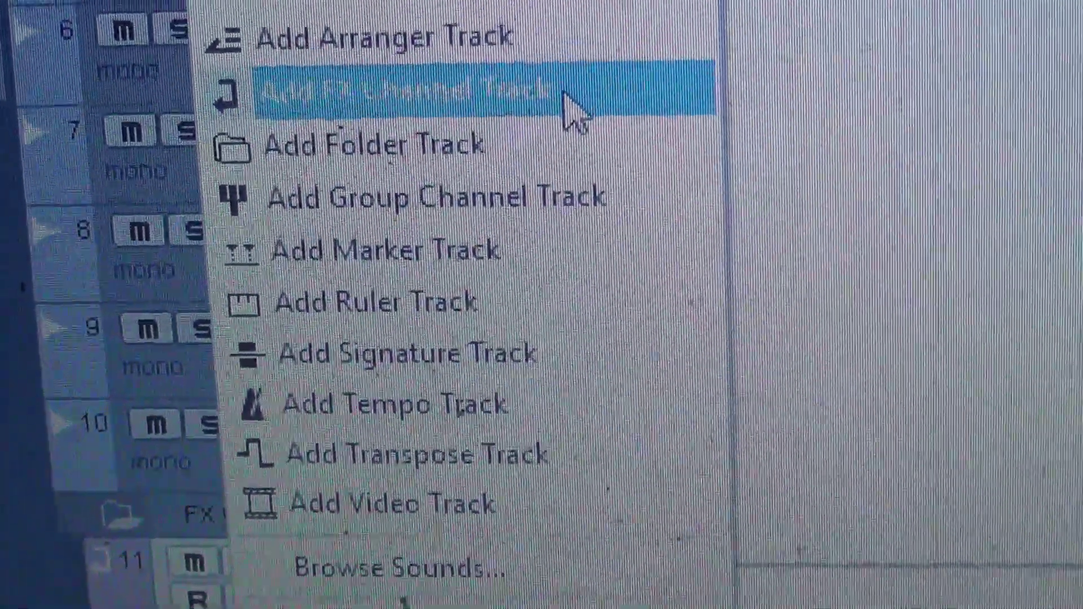
Start a second FX channel track and browse its effect list for a reverb.
{"action": "left_click", "coordinate": [571, 108]}
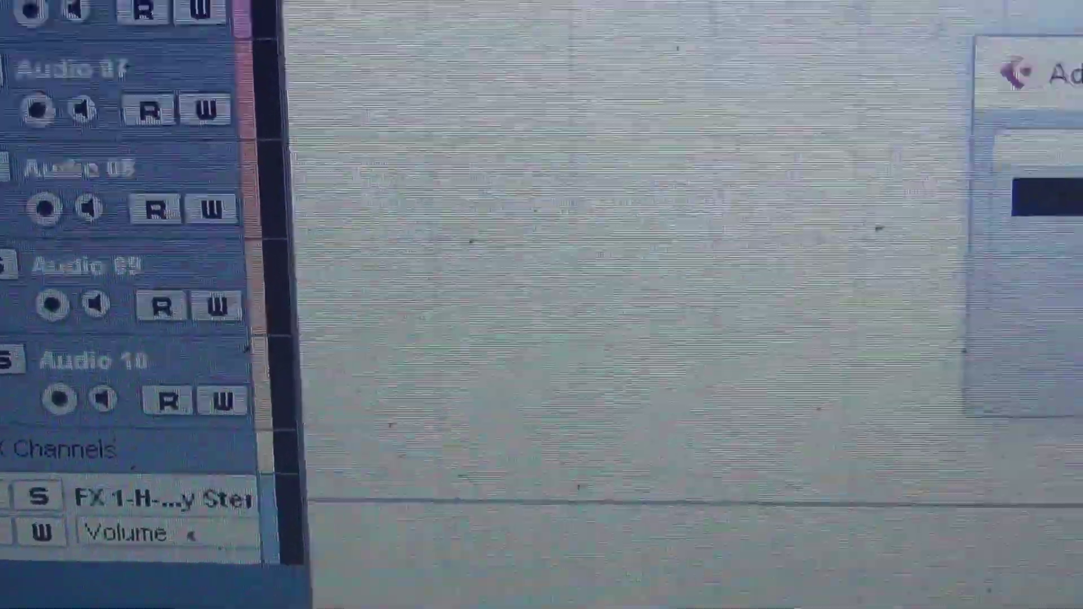
{"action": "left_click", "coordinate": [1047, 196]}
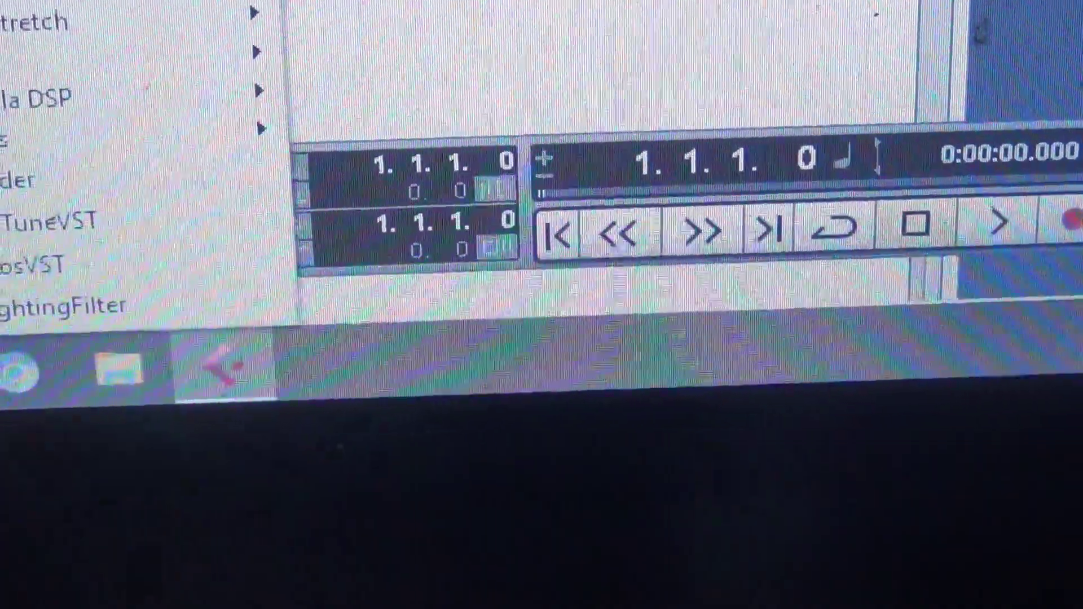
{"action": "key", "text": "Escape"}
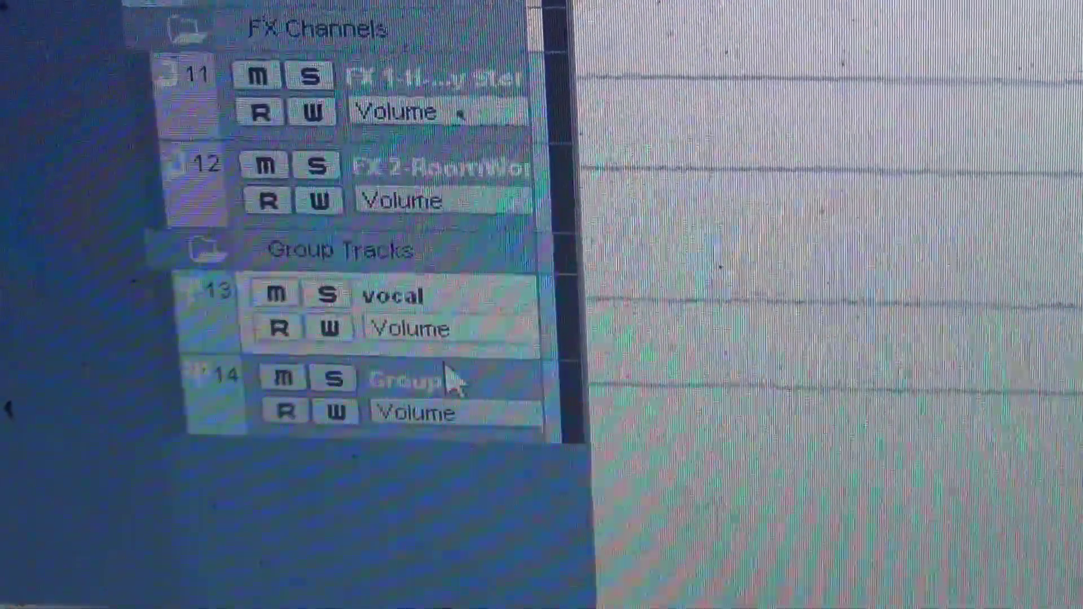
Rename the second group track to 'back up'.
{"action": "double_click", "coordinate": [400, 366]}
{"action": "type", "text": "back"}
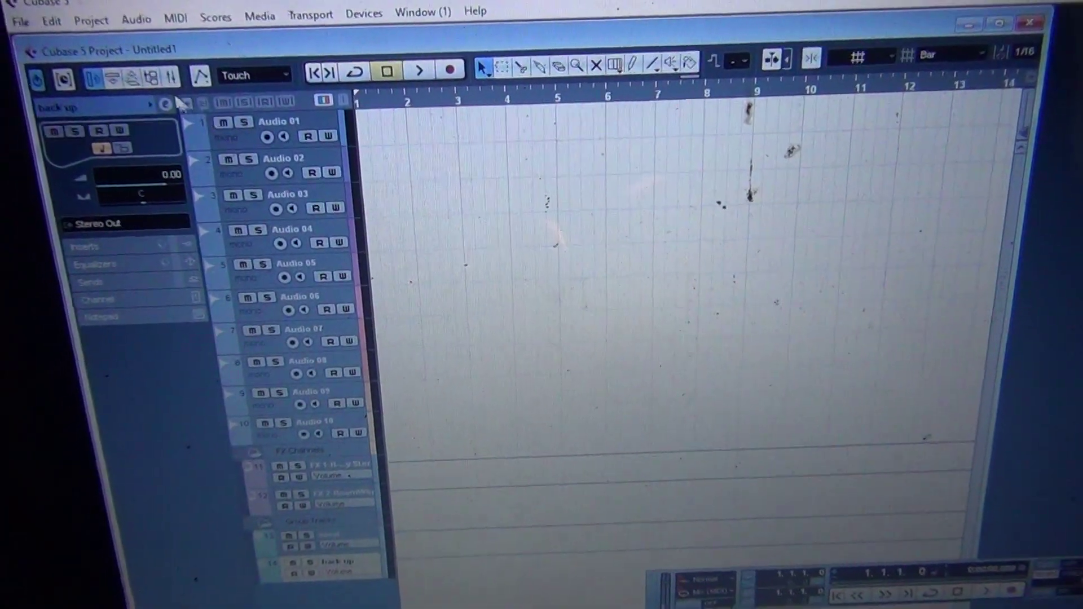
Bring up the mixer window with the audio, FX and group channel strips.
{"action": "left_click", "coordinate": [181, 75]}
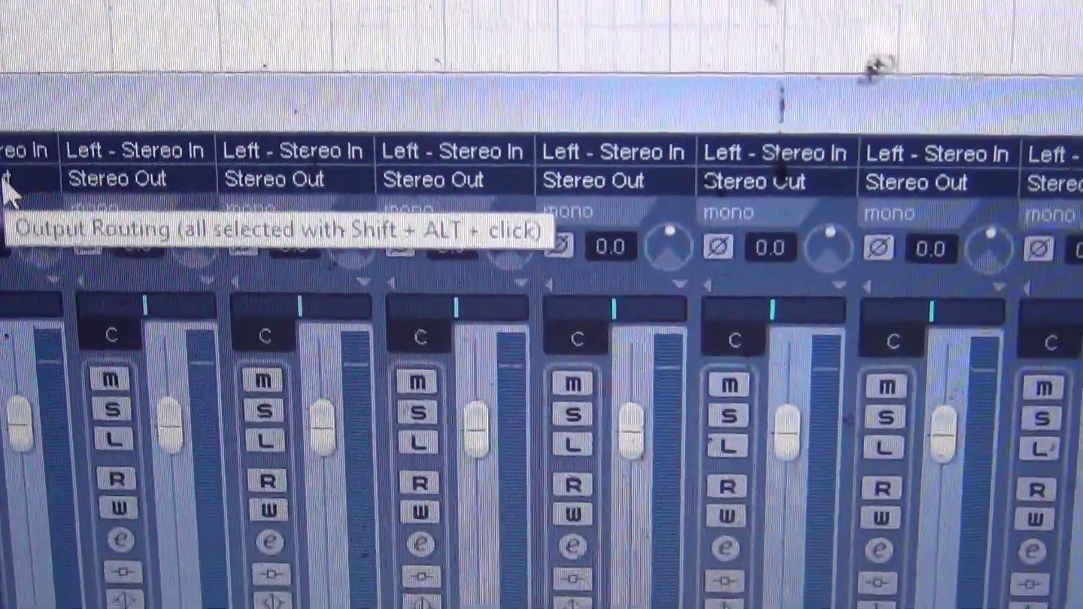
Route one audio channel's output to the vocal group and another's to back up.
{"action": "left_click", "coordinate": [9, 182]}
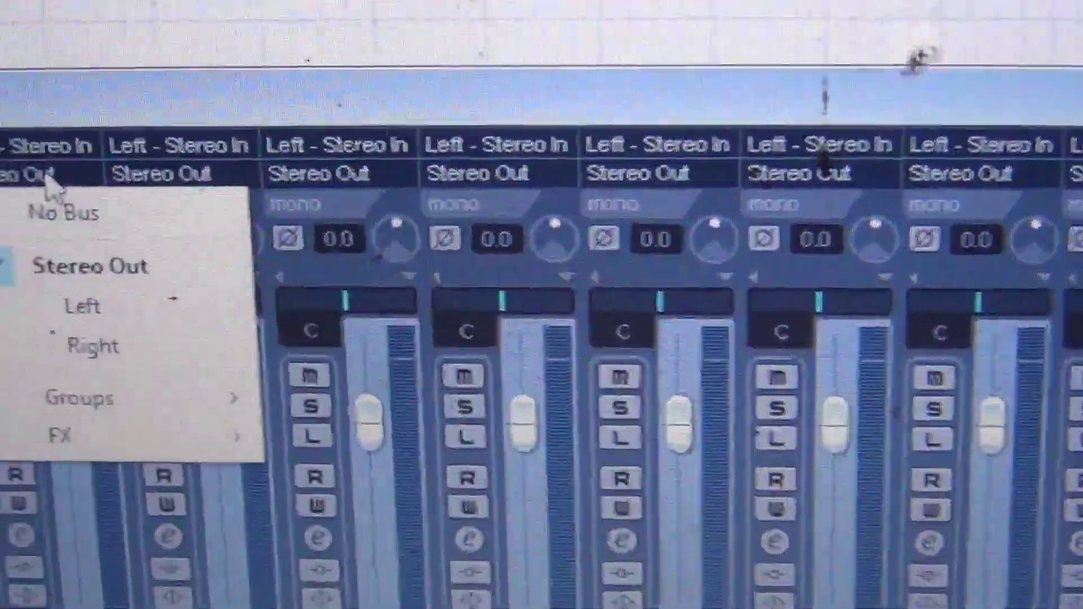
{"action": "mouse_move", "coordinate": [273, 276]}
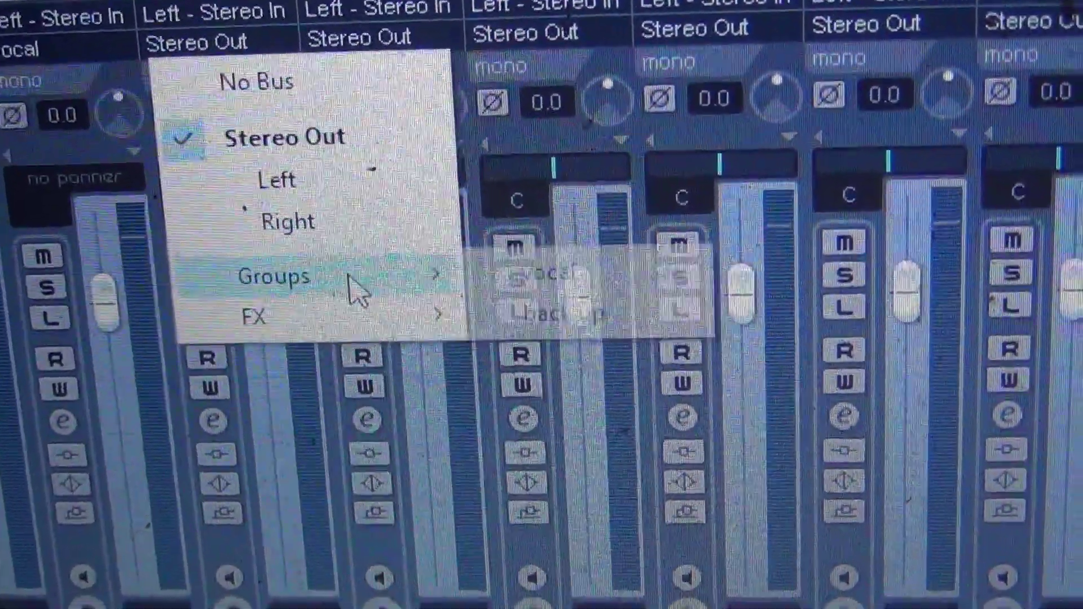
{"action": "left_click", "coordinate": [580, 278]}
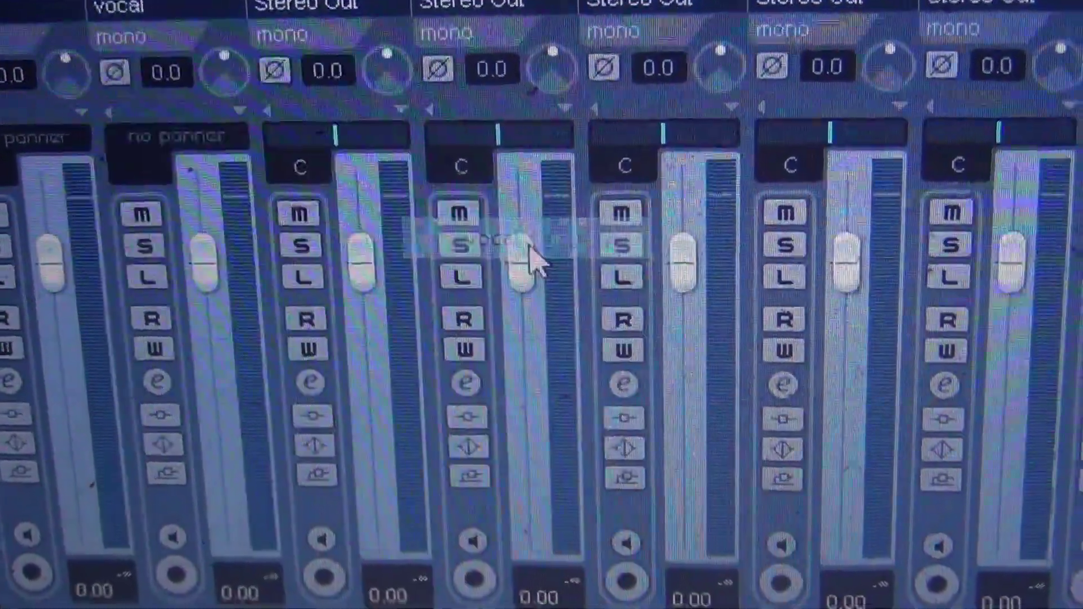
{"action": "left_click", "coordinate": [305, 8]}
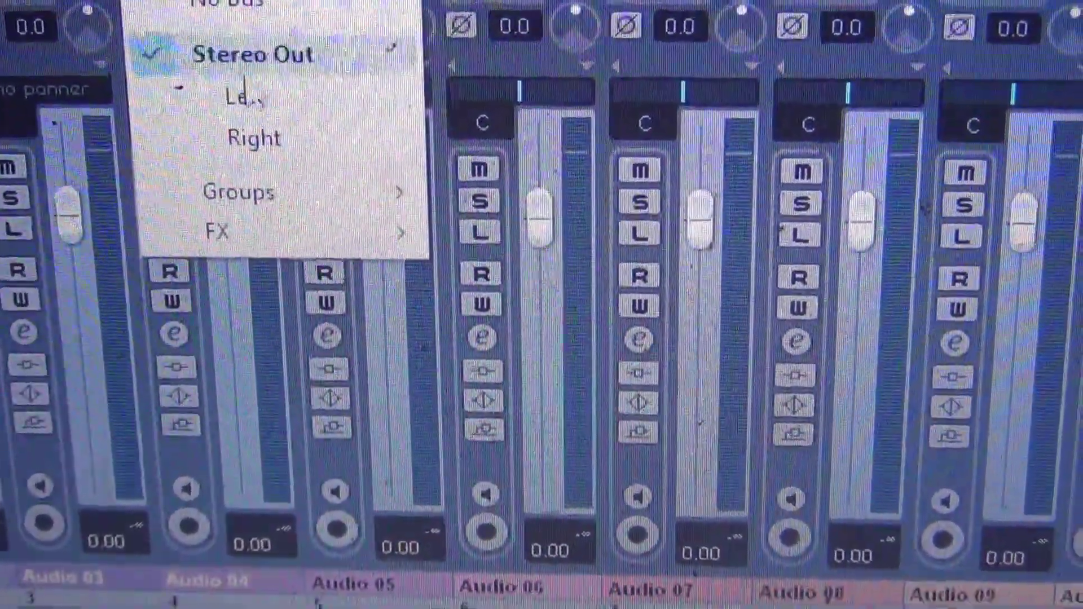
{"action": "mouse_move", "coordinate": [197, 116]}
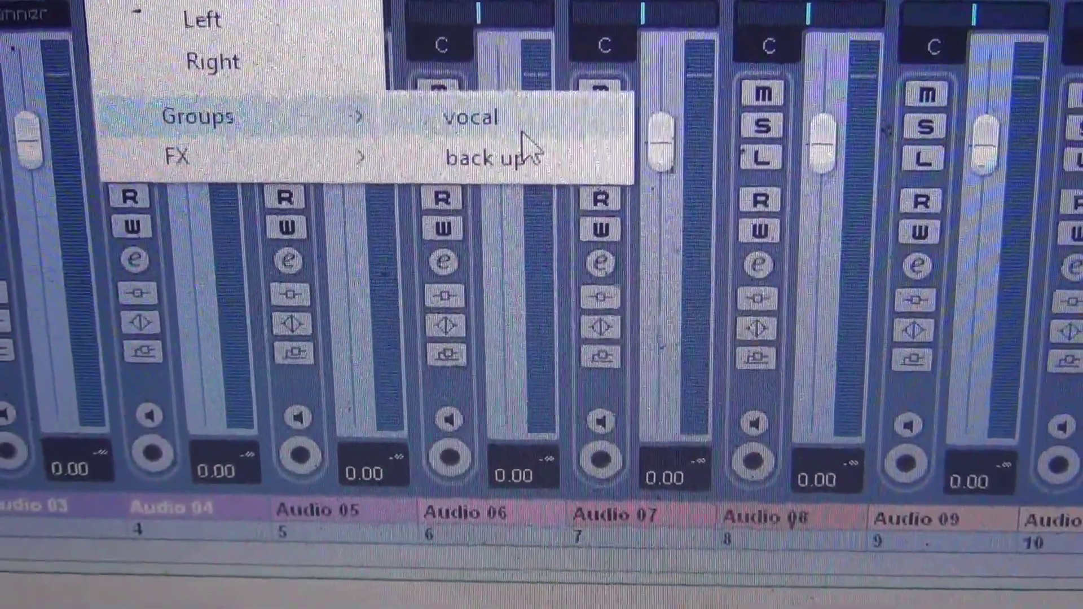
{"action": "left_click", "coordinate": [529, 152]}
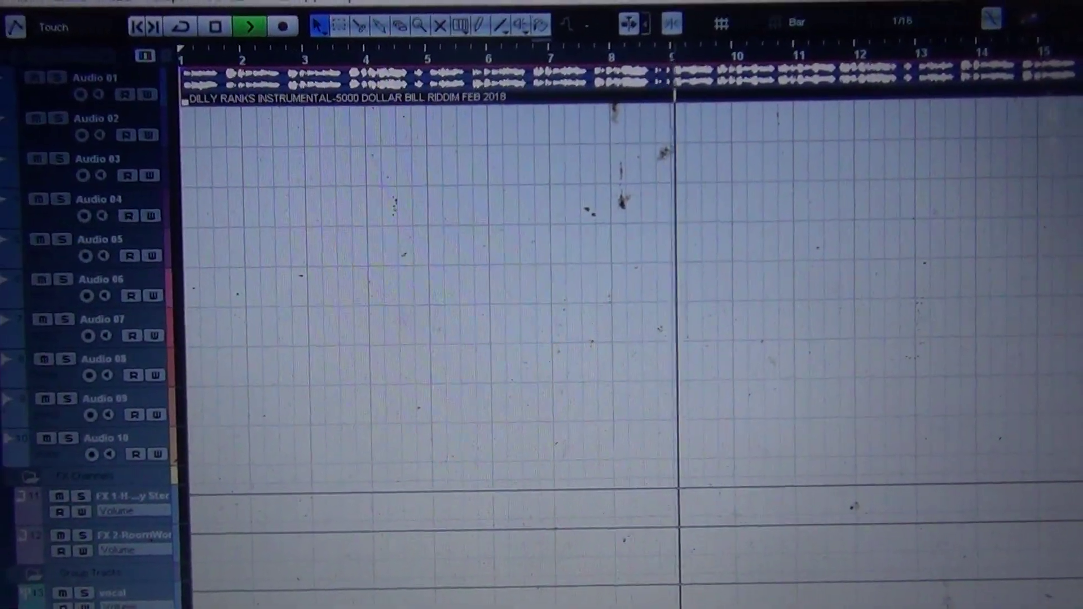
Show the mixer with F3 and stop the instrumental's playback.
{"action": "key", "text": "F3"}
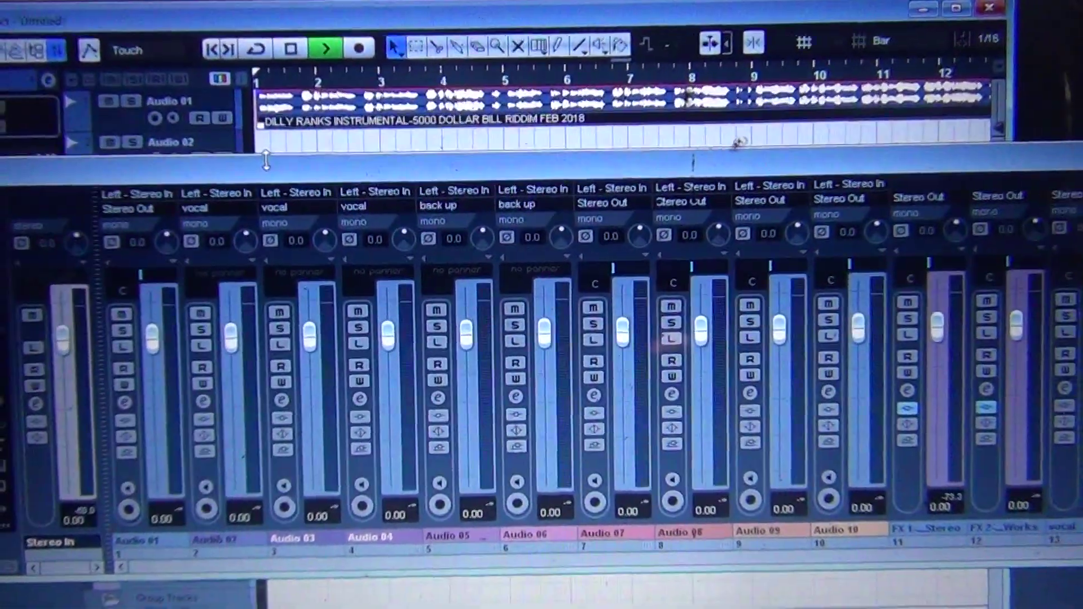
{"action": "key", "text": "space"}
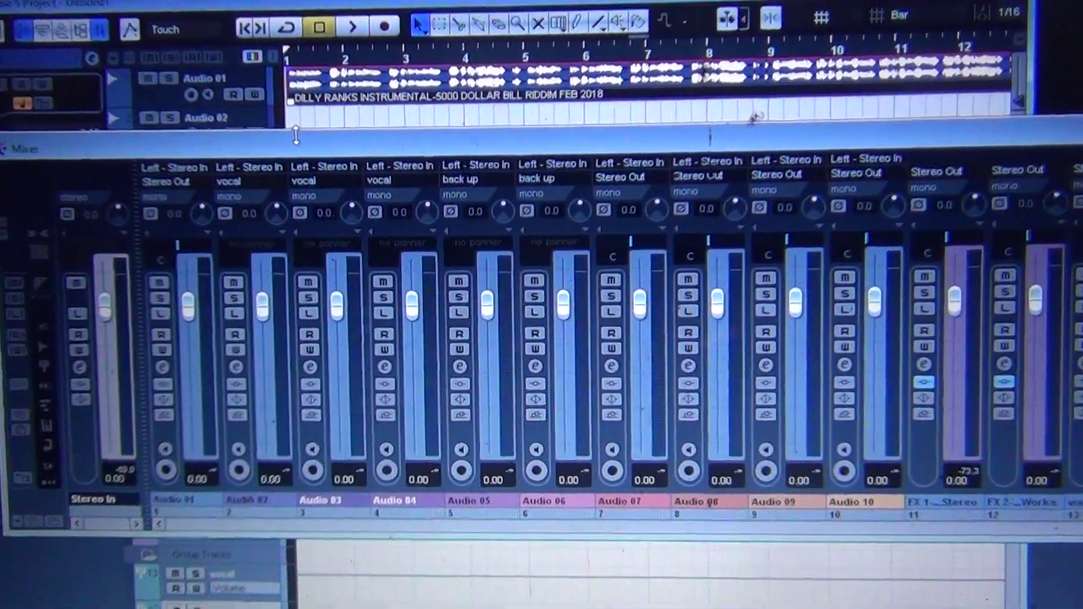